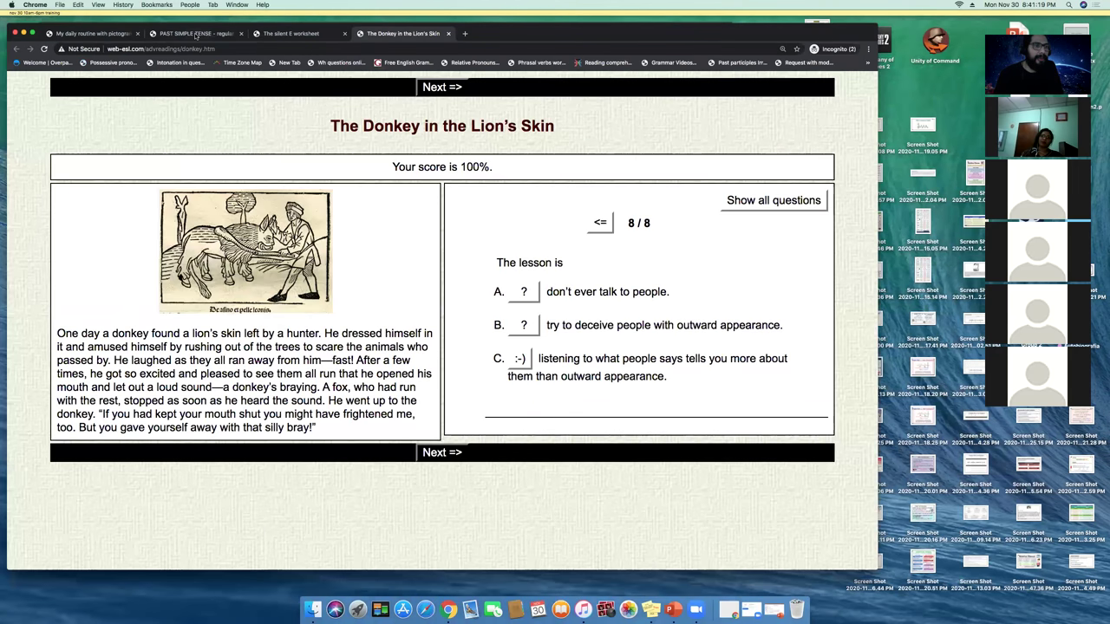
# Step: Go to the open PAST SIMPLE TENSE regular verbs worksheet and fill the HELP blank in sentence 1 with "Helped"
pyautogui.click(196, 34)
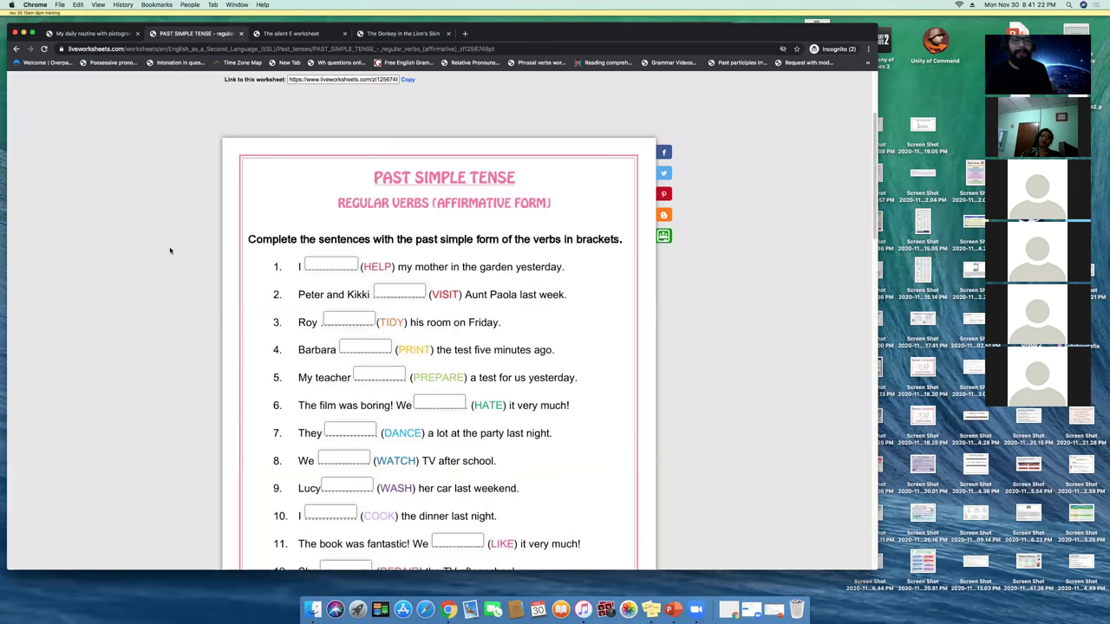
pyautogui.scroll(-2, 169, 250)
pyautogui.scroll(4, 170, 251)
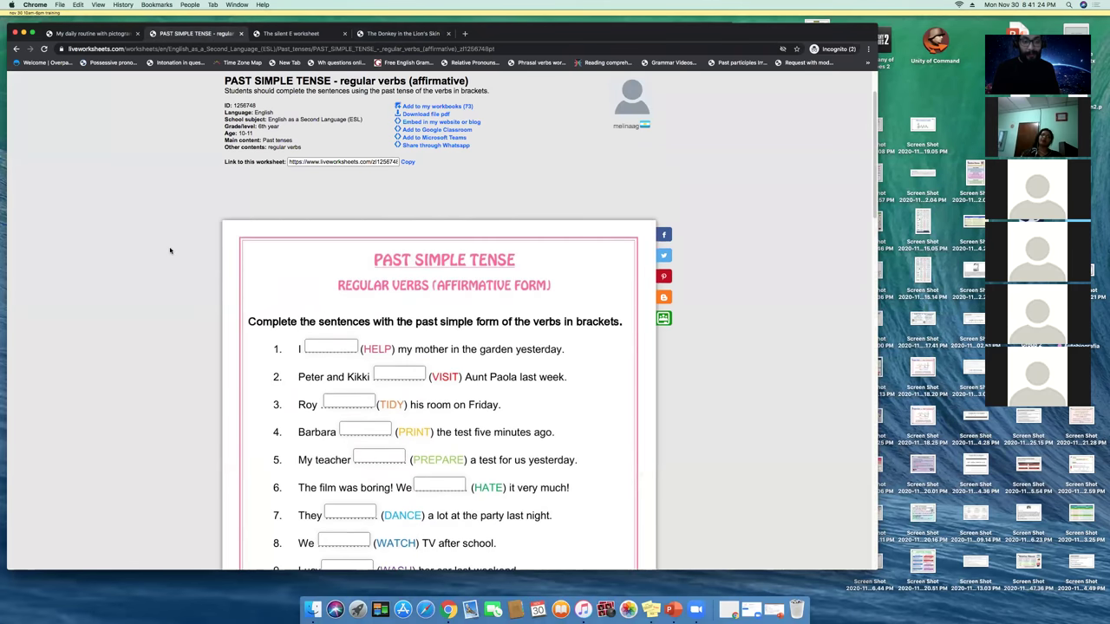
pyautogui.scroll(-3, 170, 251)
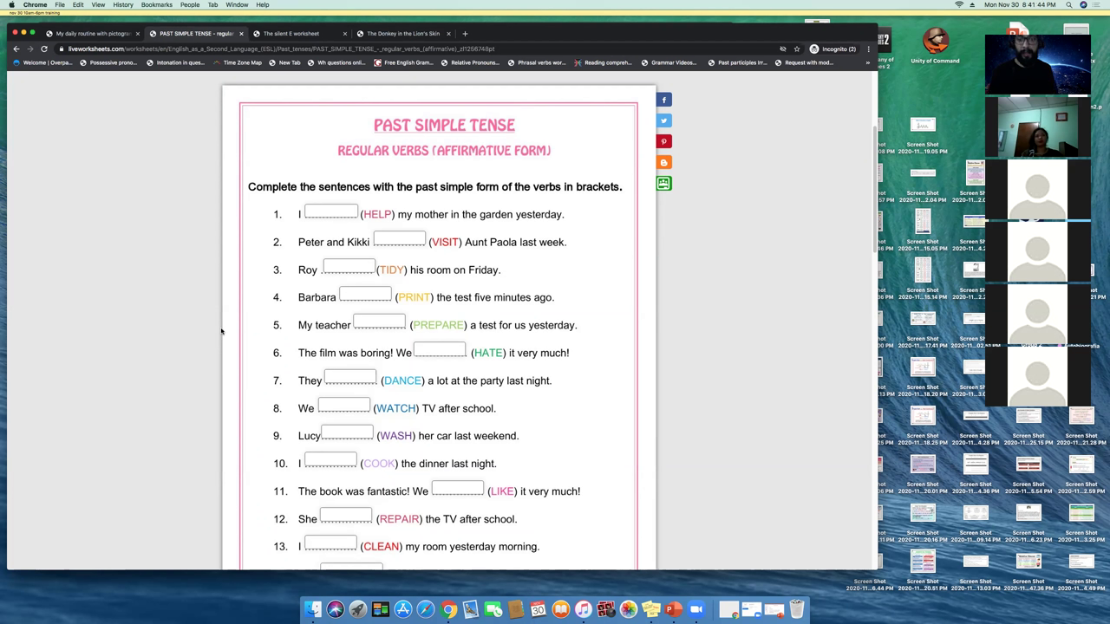
pyautogui.click(343, 213)
pyautogui.write('Helped')
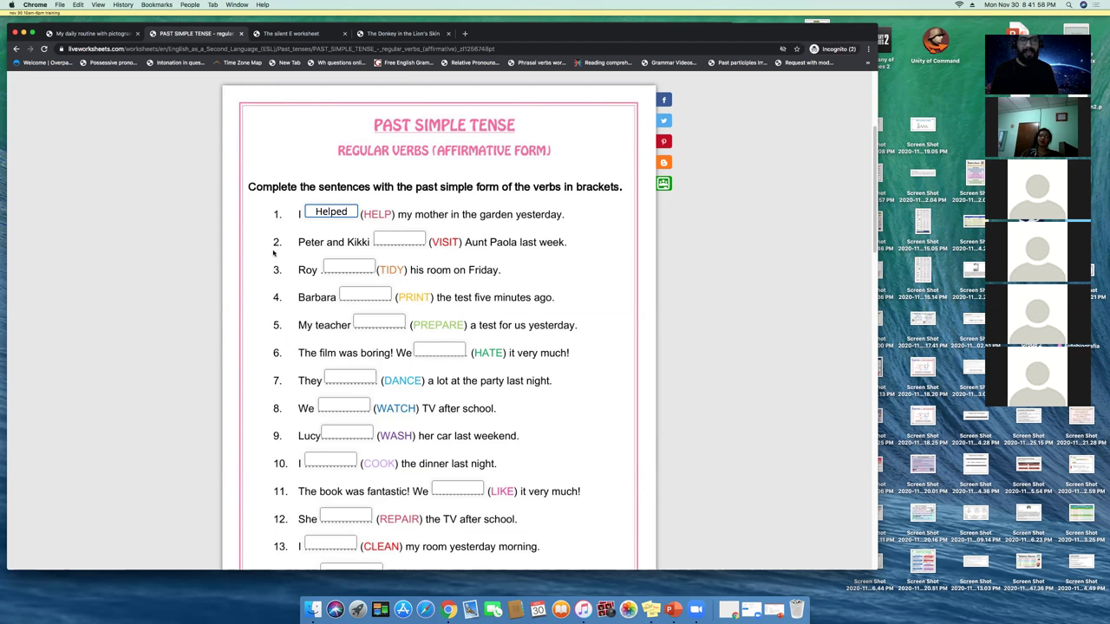
# Step: Fill the VISIT blank in sentence 2 with "Visted"
pyautogui.scroll(-2, 273, 252)
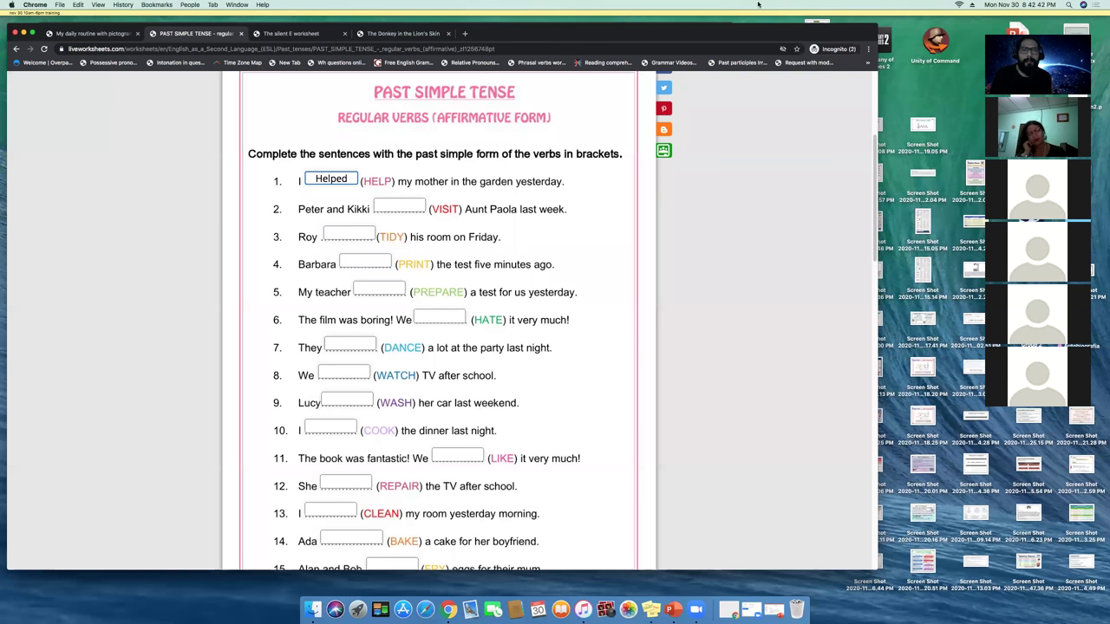
pyautogui.click(660, 256)
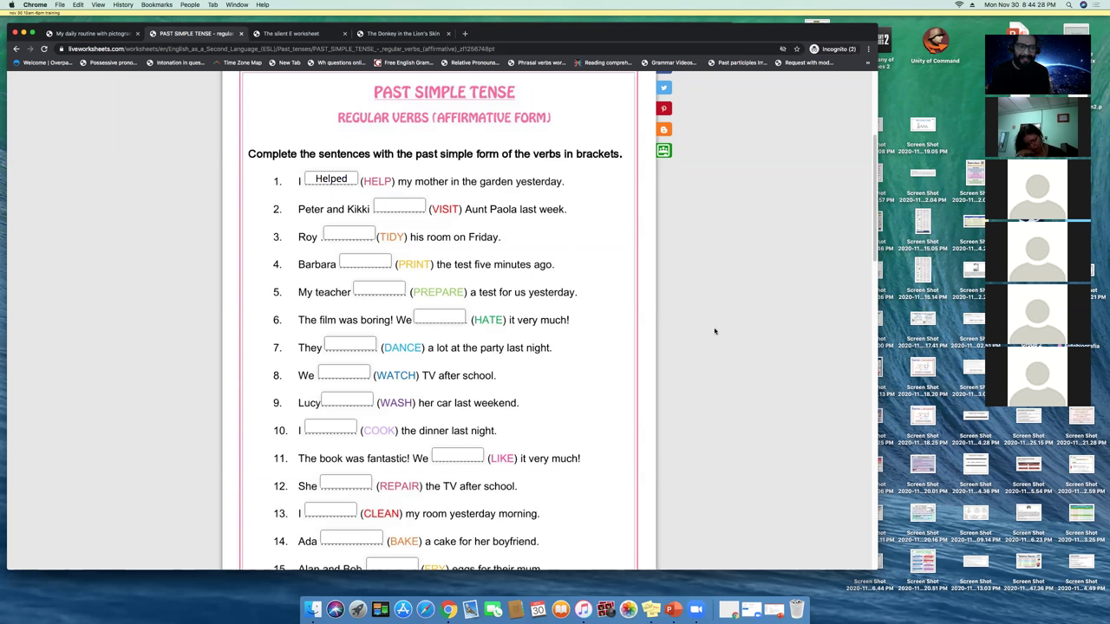
pyautogui.click(412, 203)
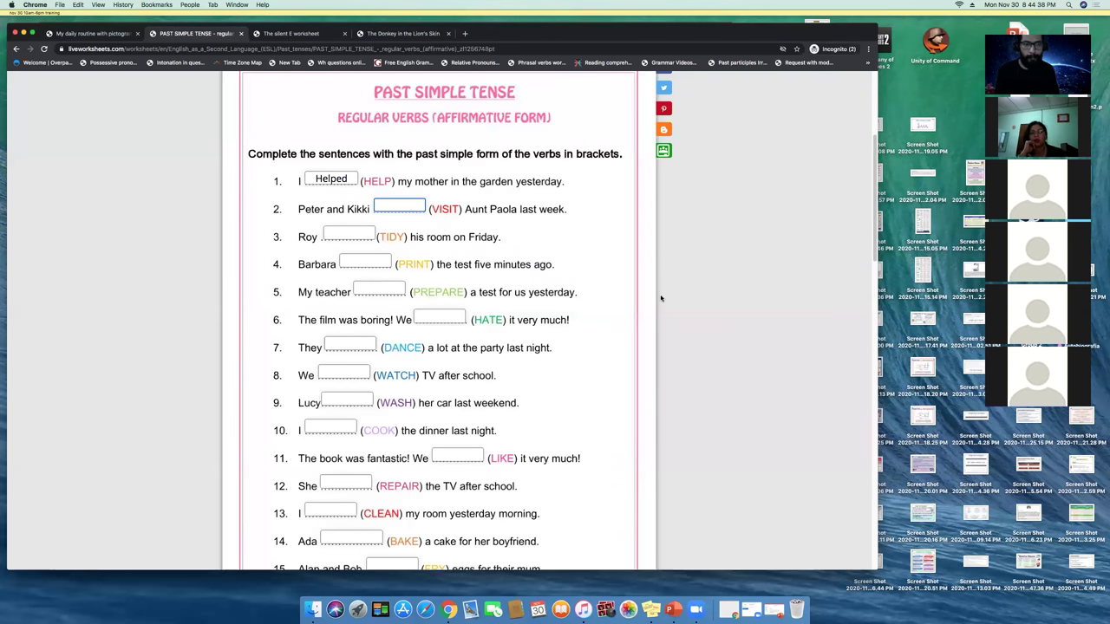
pyautogui.write('Visted')
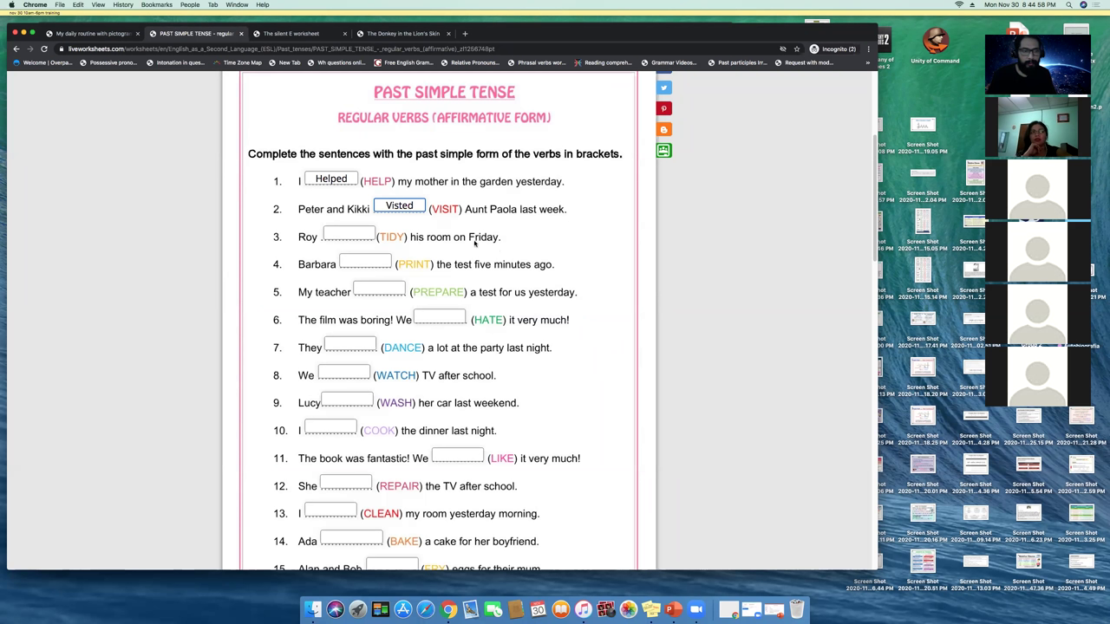
pyautogui.click(345, 234)
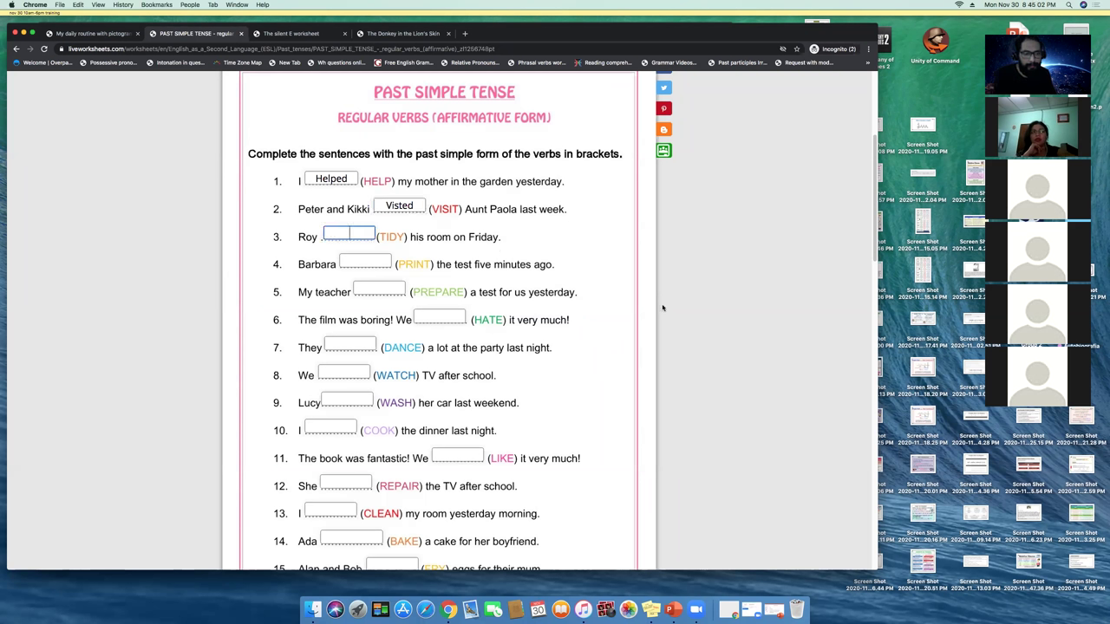
pyautogui.write('Ti')
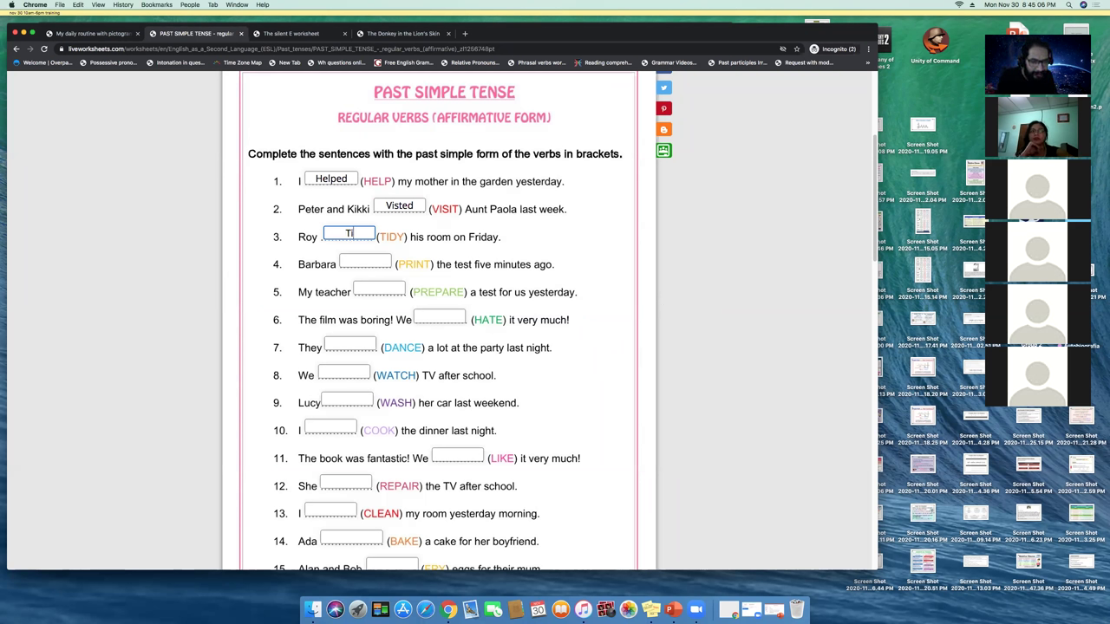
pyautogui.write('dyed')
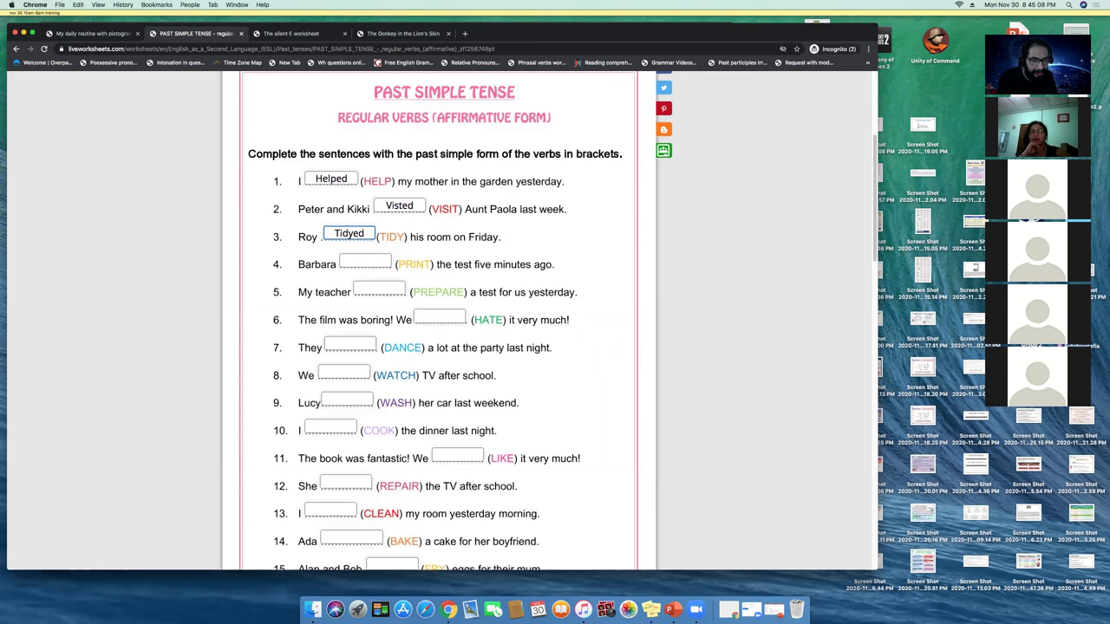
pyautogui.press('BackSpace')
pyautogui.press('BackSpace')
pyautogui.press('BackSpace')
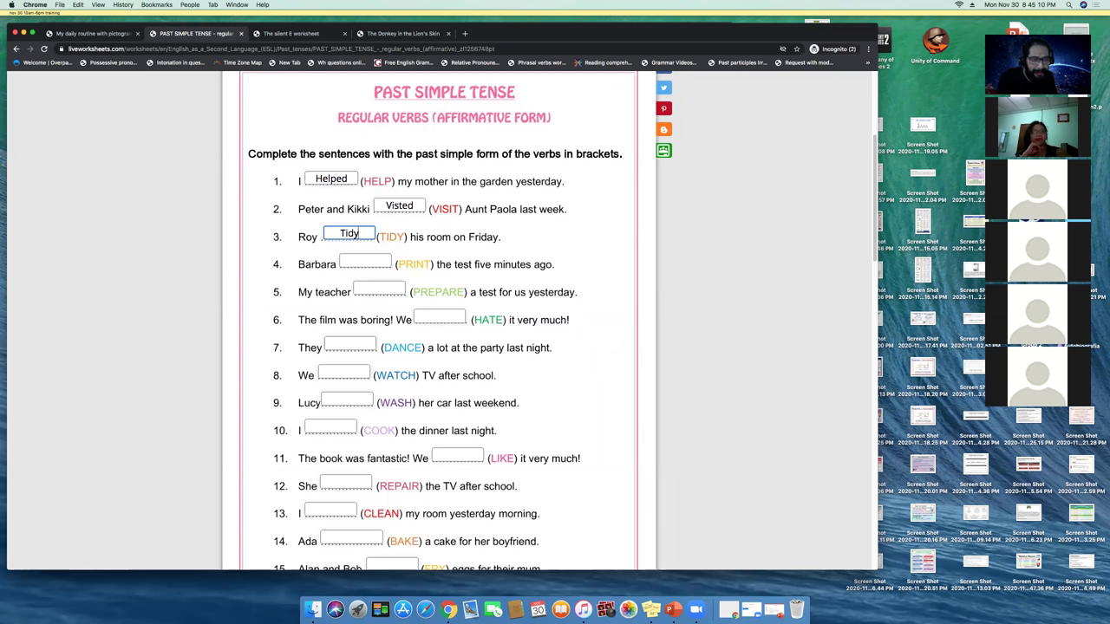
pyautogui.write('ed')
pyautogui.press('BackSpace')
pyautogui.press('BackSpace')
pyautogui.press('BackSpace')
pyautogui.press('BackSpace')
pyautogui.press('BackSpace')
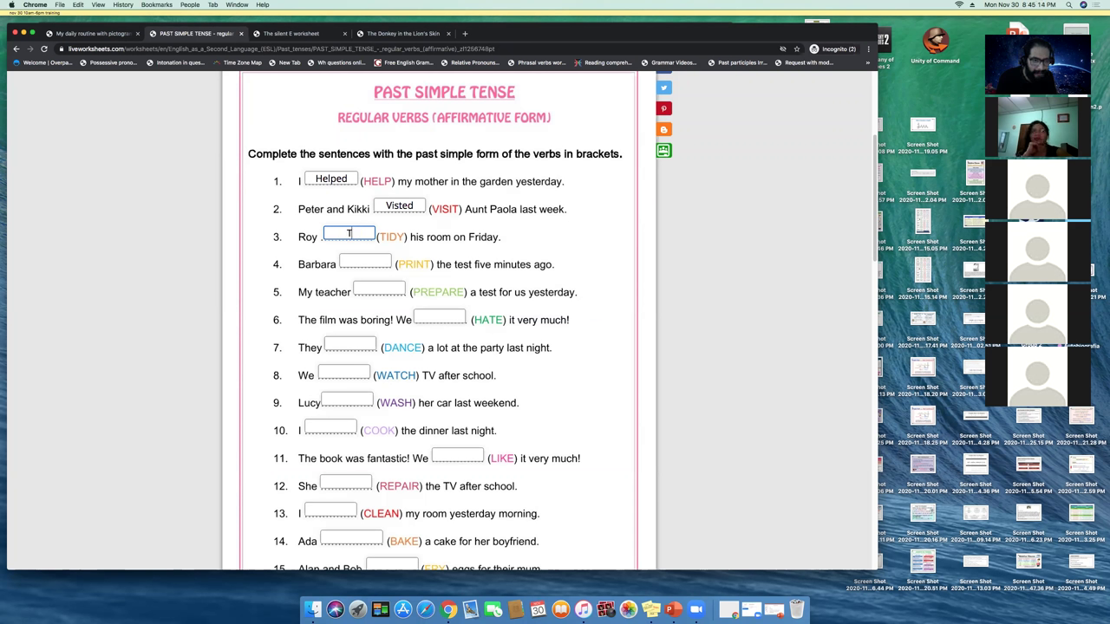
pyautogui.write('Cleaned')
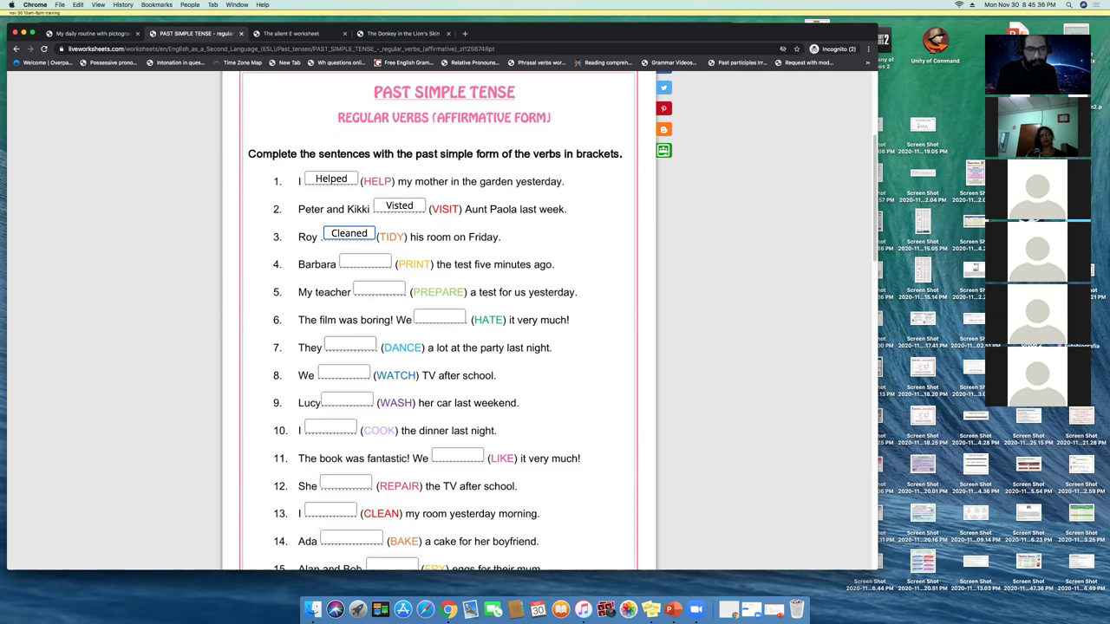
pyautogui.press('BackSpace')
pyautogui.press('BackSpace')
pyautogui.press('BackSpace')
pyautogui.press('BackSpace')
pyautogui.press('BackSpace')
pyautogui.press('BackSpace')
pyautogui.press('BackSpace')
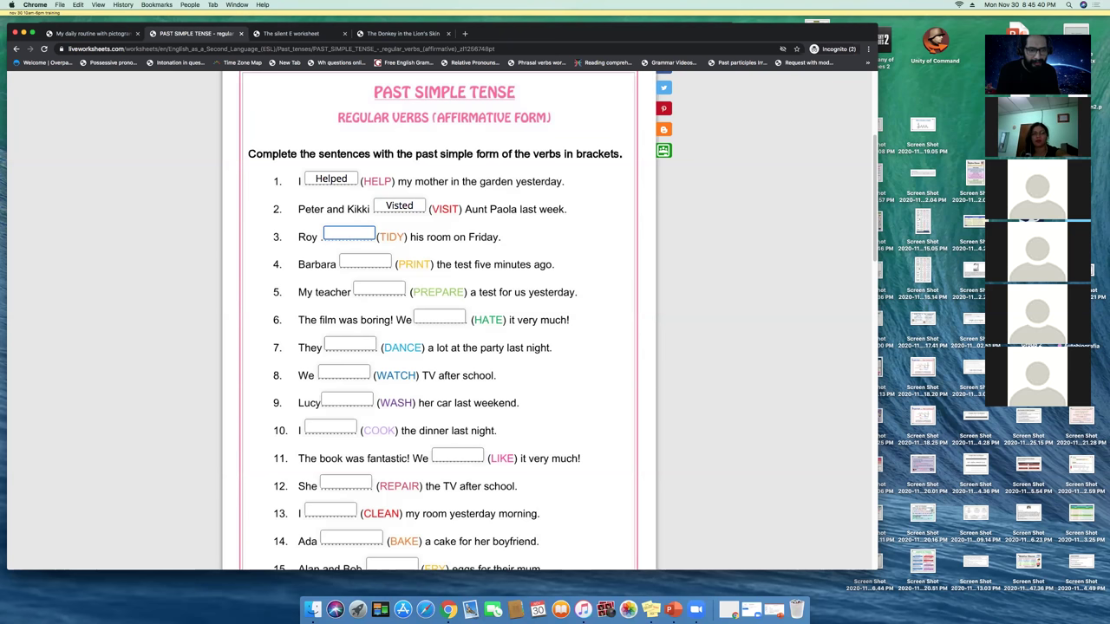
# Step: Fill the TIDY blank in sentence 3 with "Tidied"
pyautogui.write('Tidied')
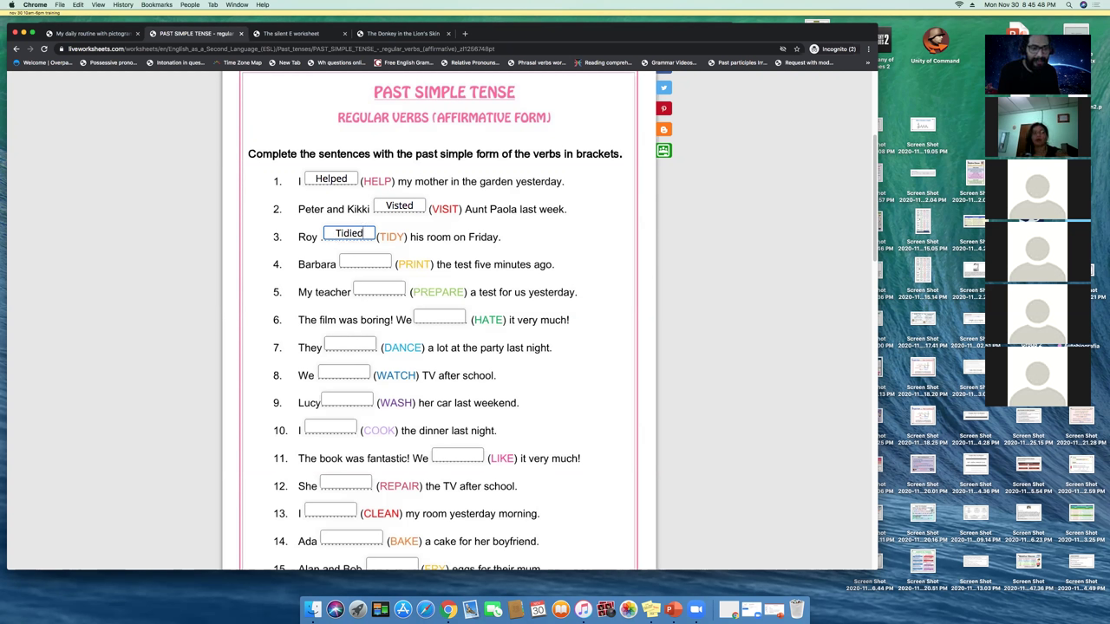
pyautogui.press('BackSpace')
pyautogui.press('BackSpace')
pyautogui.press('BackSpace')
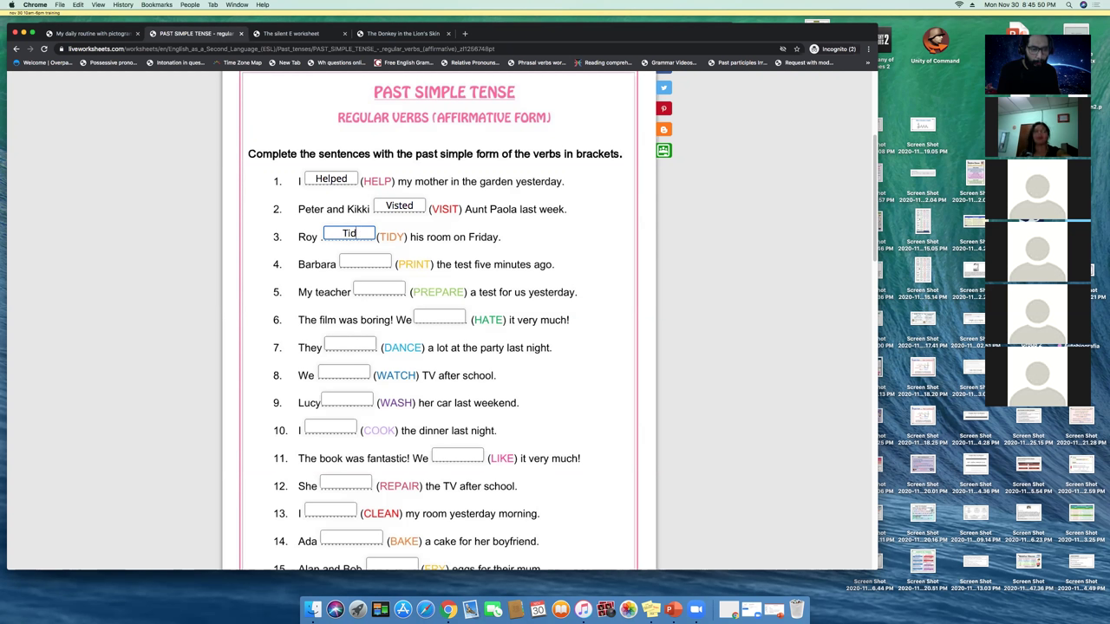
pyautogui.write('ied')
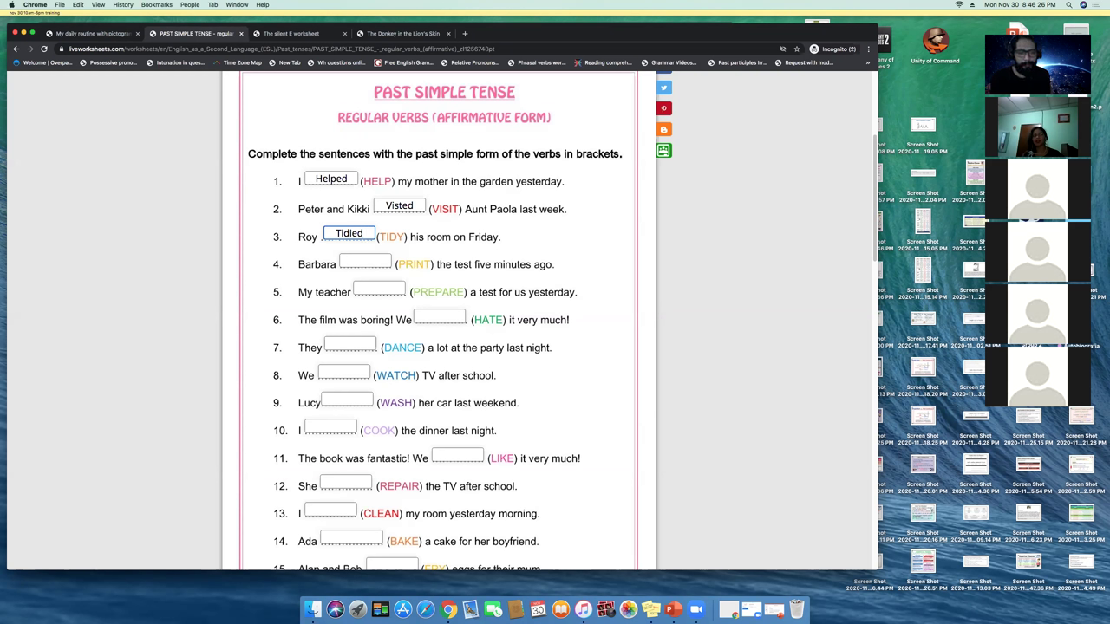
# Step: Fill the blanks in sentences 4, 5 and 6 with "Printed", "Prepared" and "Hated"
pyautogui.click(372, 264)
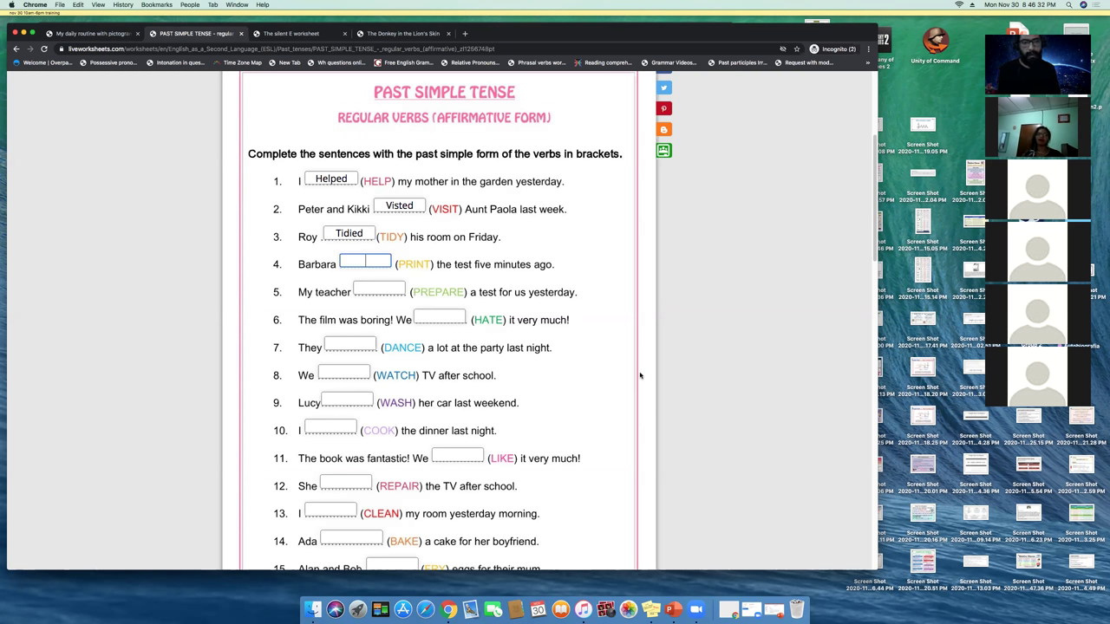
pyautogui.write('Printed')
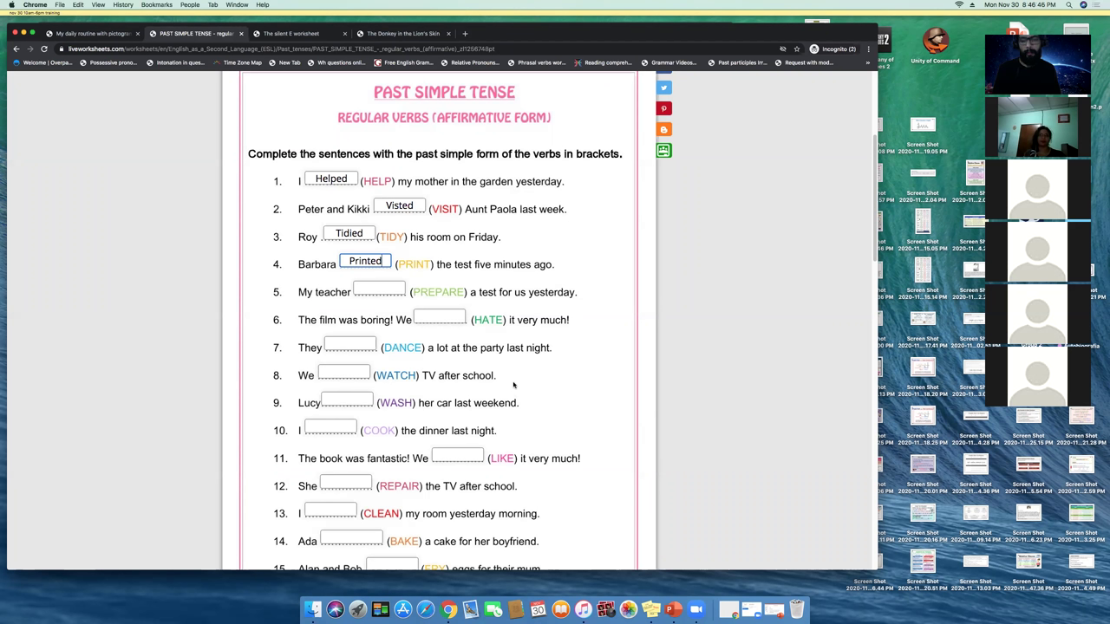
pyautogui.click(379, 290)
pyautogui.write('Prepared')
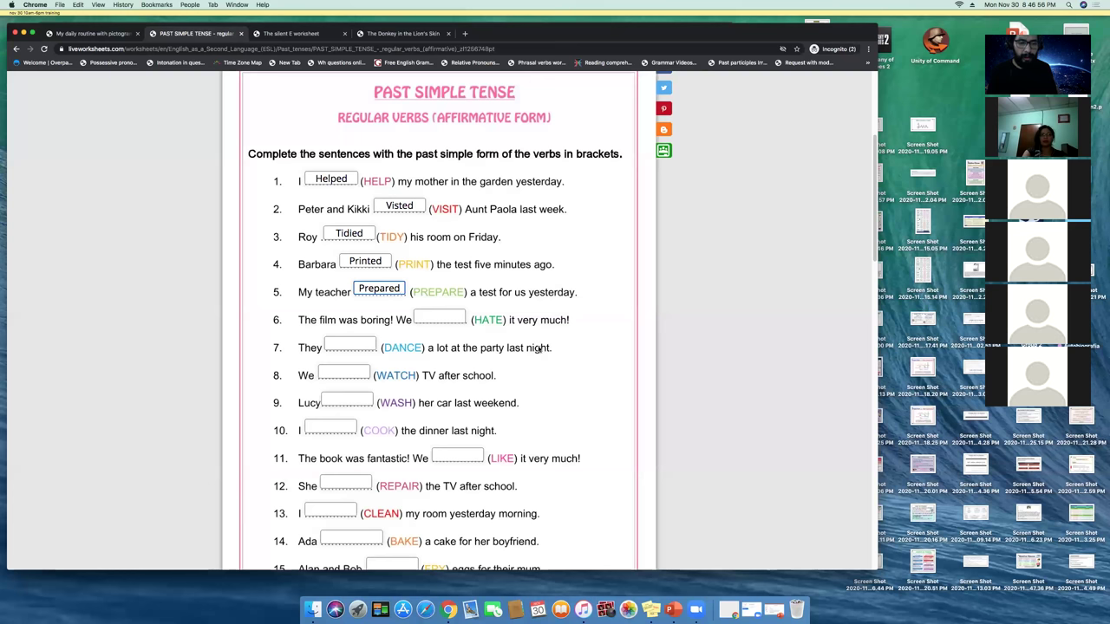
pyautogui.click(438, 320)
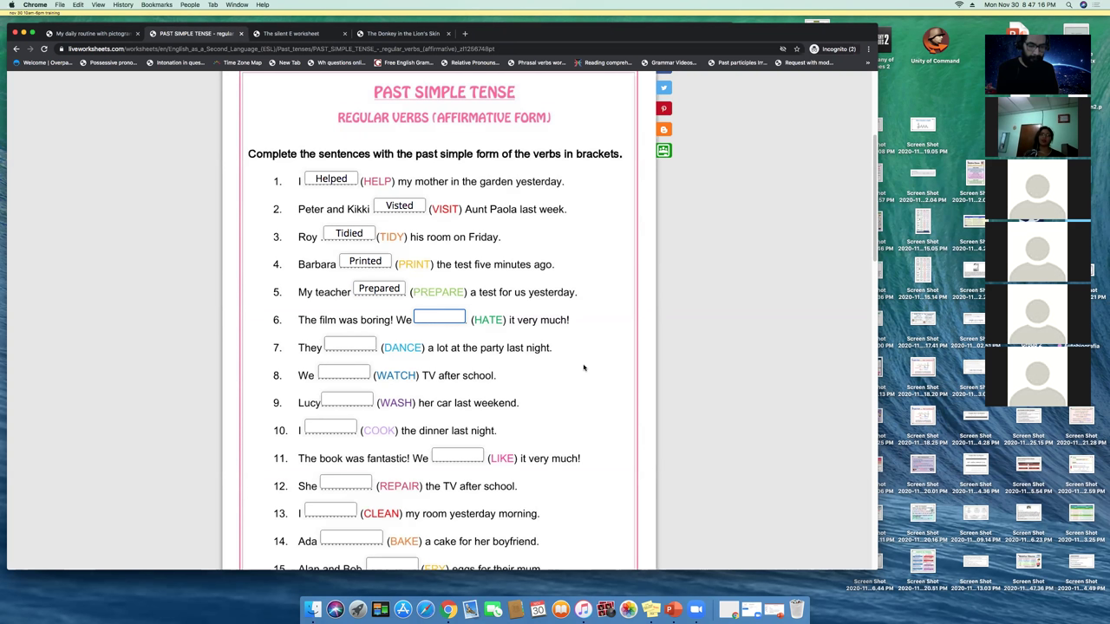
pyautogui.write('Hated')
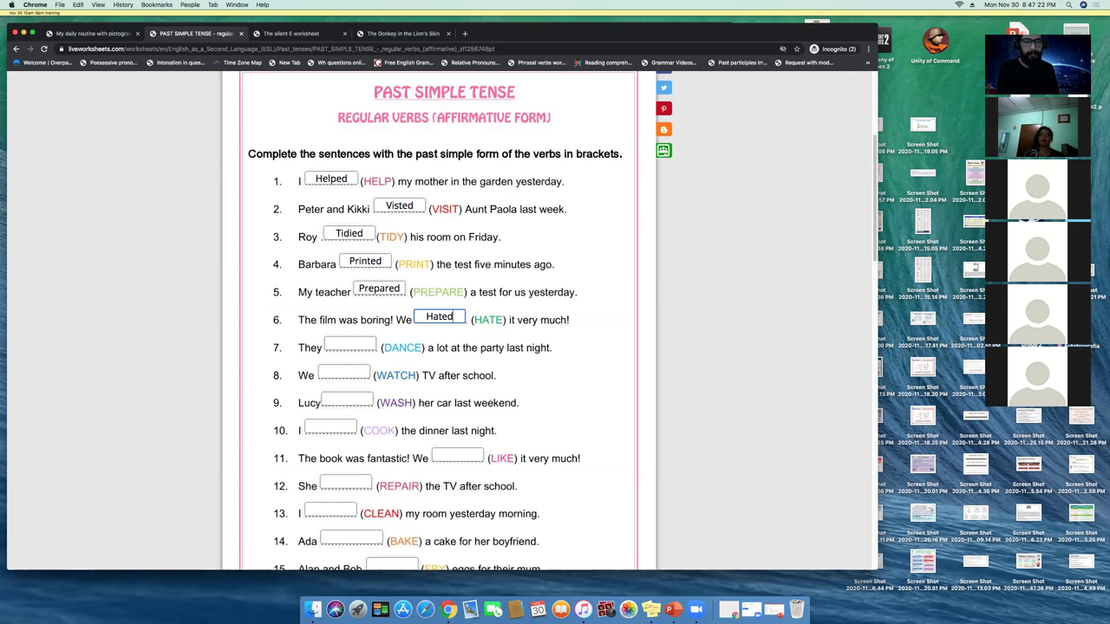
# Step: Fill the DANCE blank in sentence 7 with "Danced" and the WATCH blank in sentence 8 with "Watched"
pyautogui.click(353, 339)
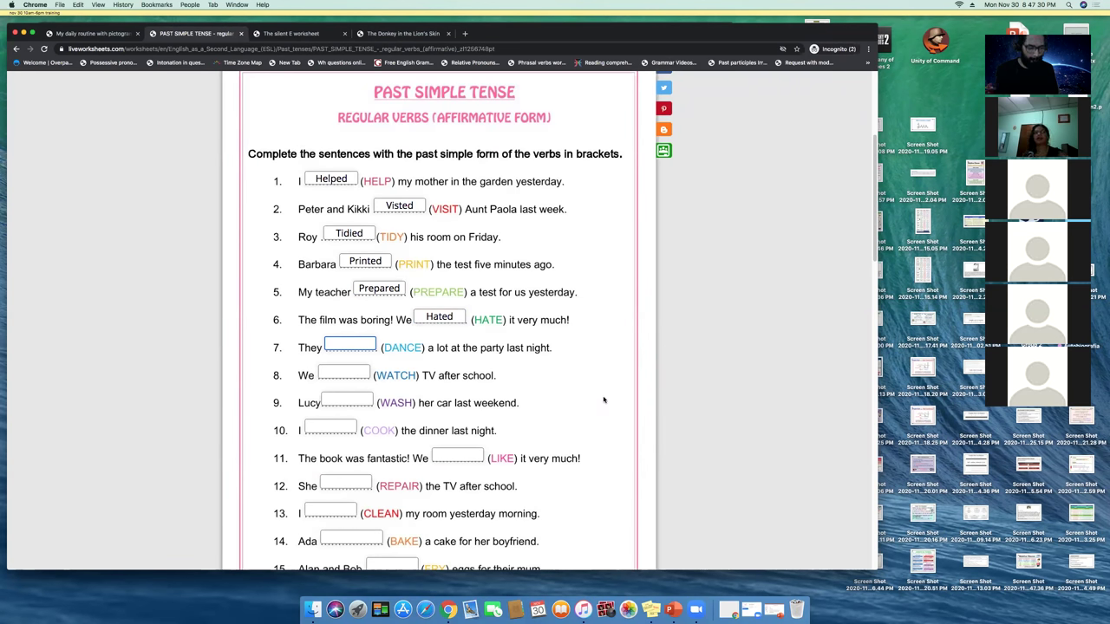
pyautogui.write('Danced')
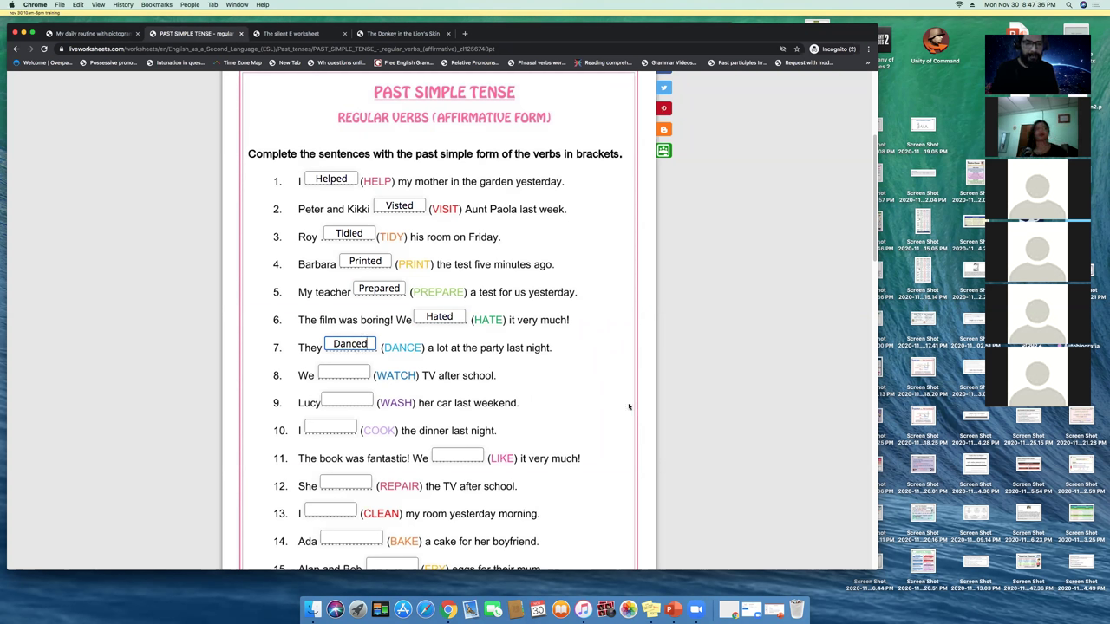
pyautogui.scroll(-1, 451, 371)
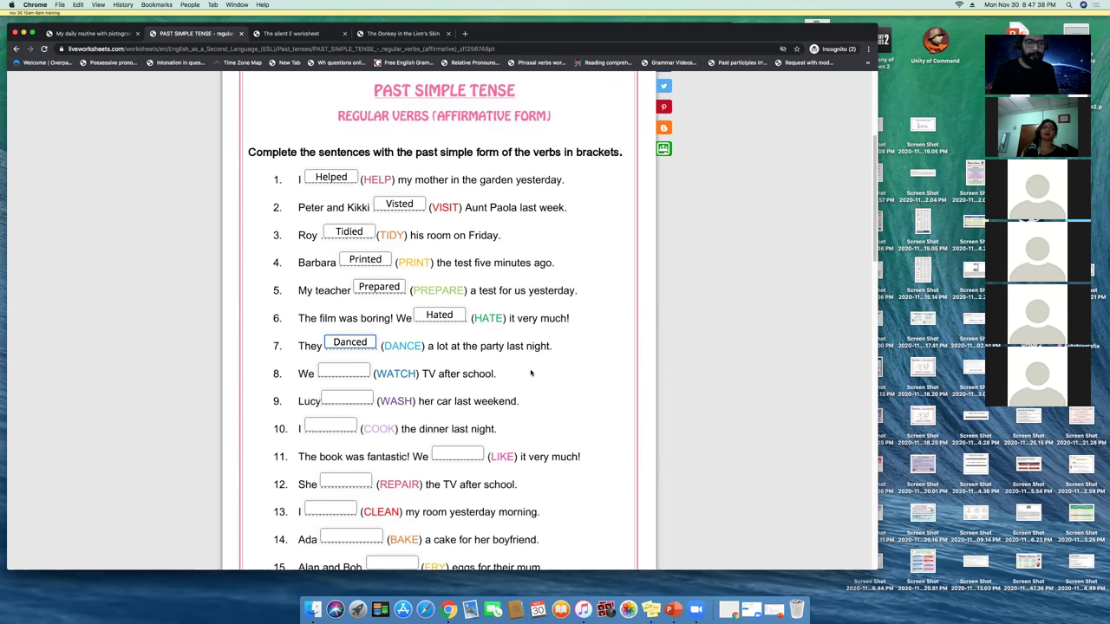
pyautogui.click(343, 369)
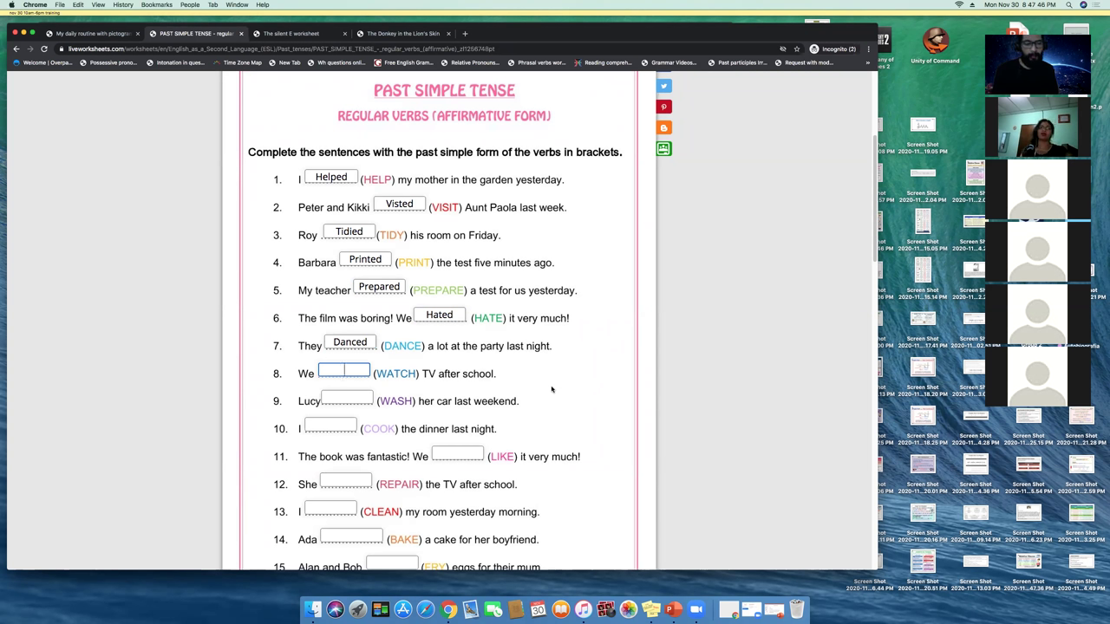
pyautogui.write('Watched')
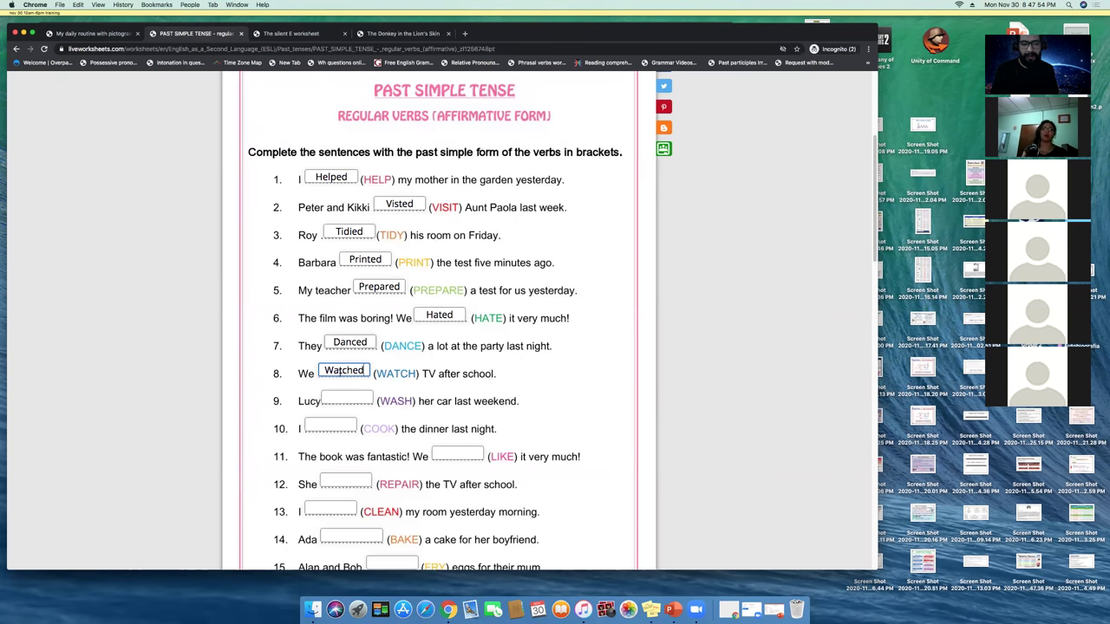
# Step: Fill the WASH blank in sentence 9 with "washed" and the COOK blank in sentence 10 with "cooked"
pyautogui.click(349, 401)
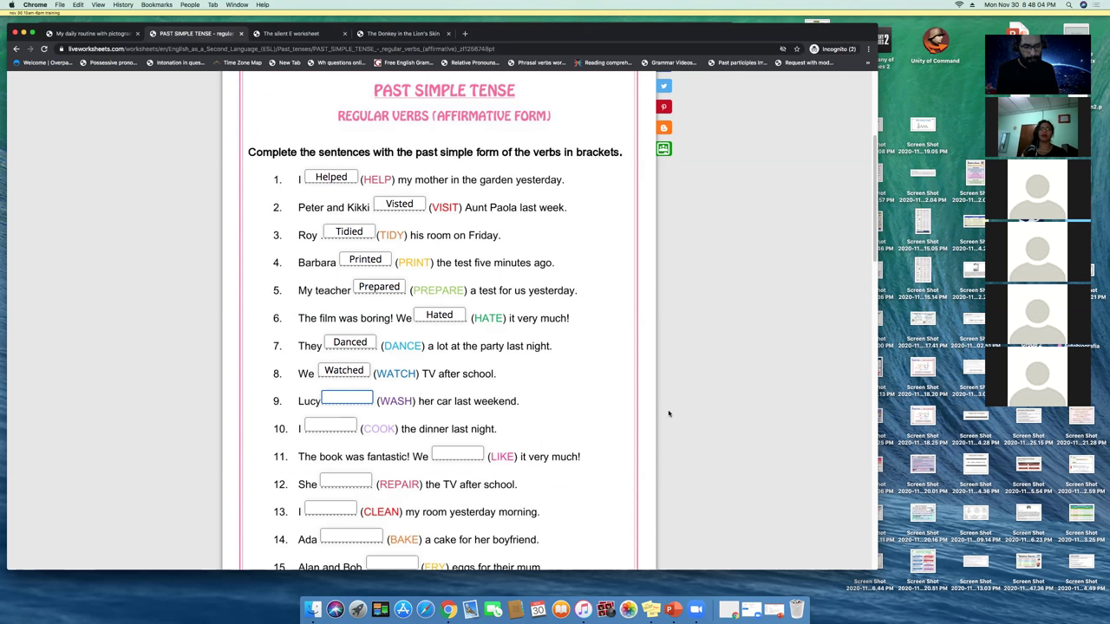
pyautogui.write('washed')
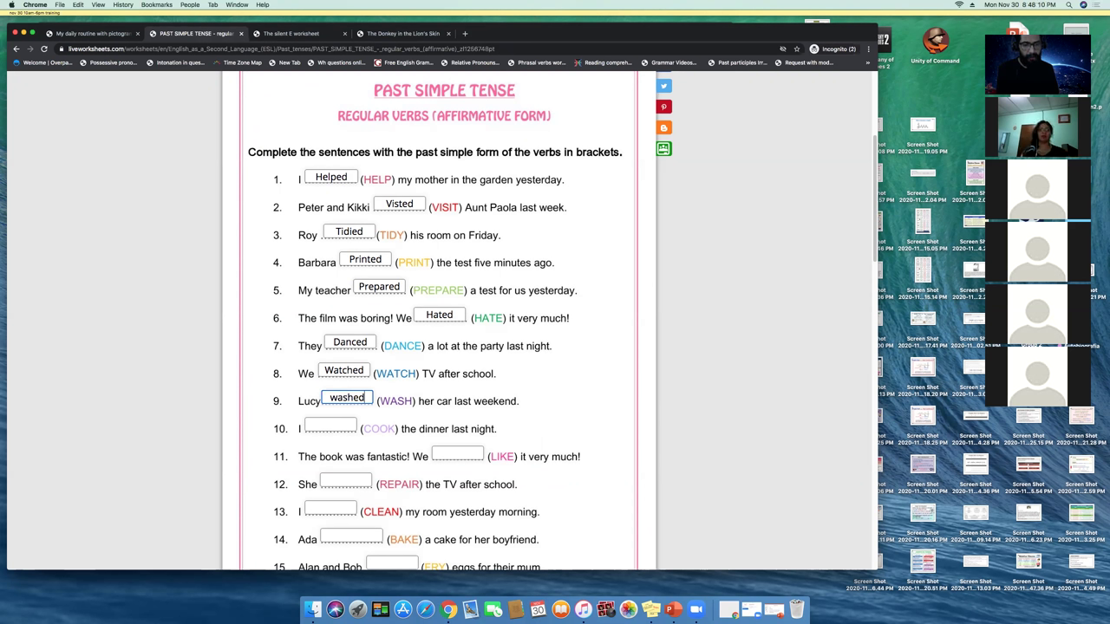
pyautogui.click(317, 425)
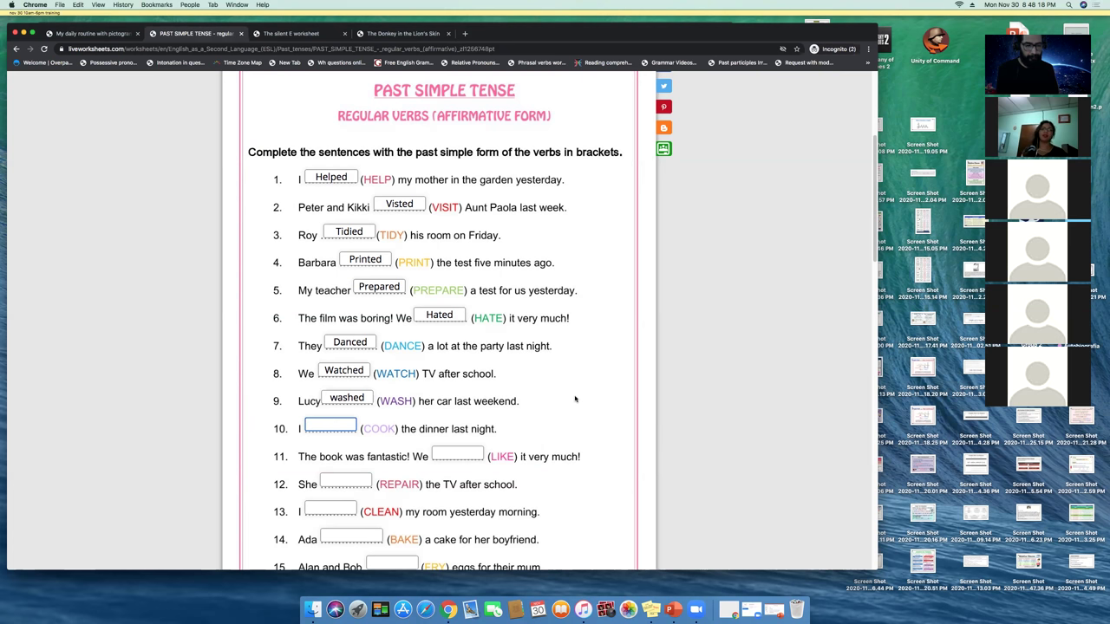
pyautogui.write('cooked')
# Step: Finish the worksheet with sentences 11 to 20 left blank and have the answers checked
pyautogui.scroll(-8, 537, 377)
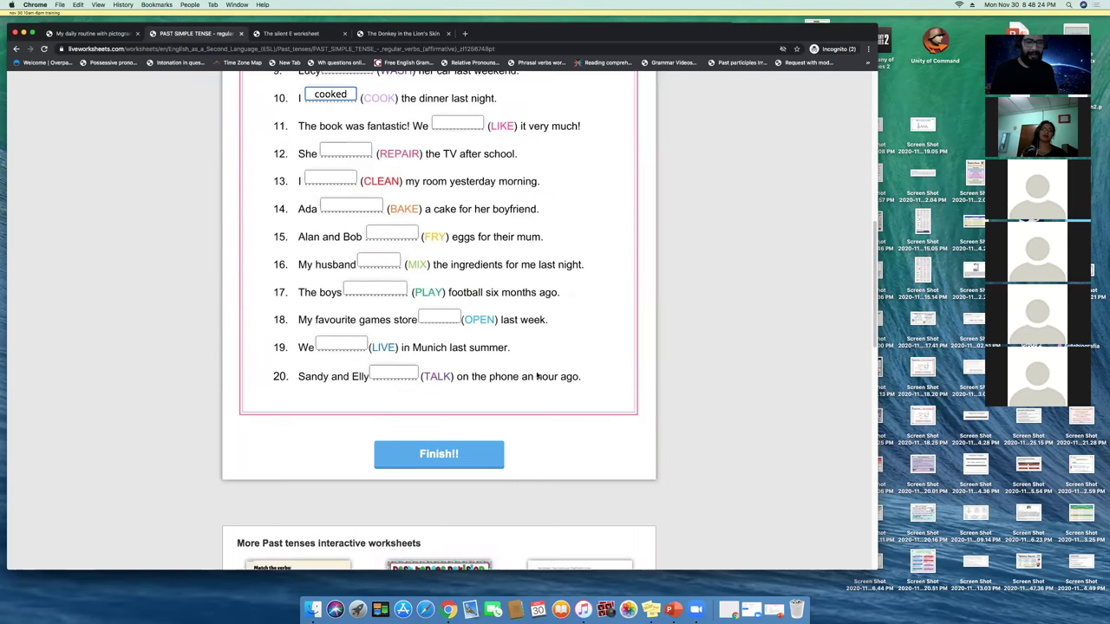
pyautogui.scroll(-2, 536, 376)
pyautogui.click(439, 372)
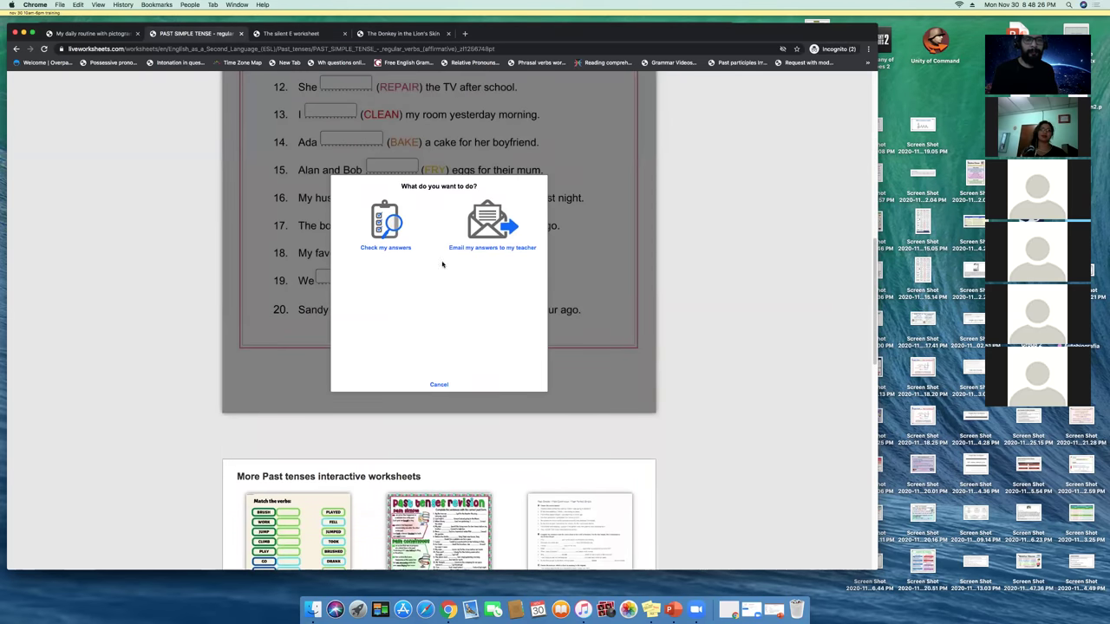
pyautogui.click(394, 227)
# Step: Review the score and the marking of each answer on the checked worksheet, especially sentences 1 to 10
pyautogui.scroll(5, 448, 245)
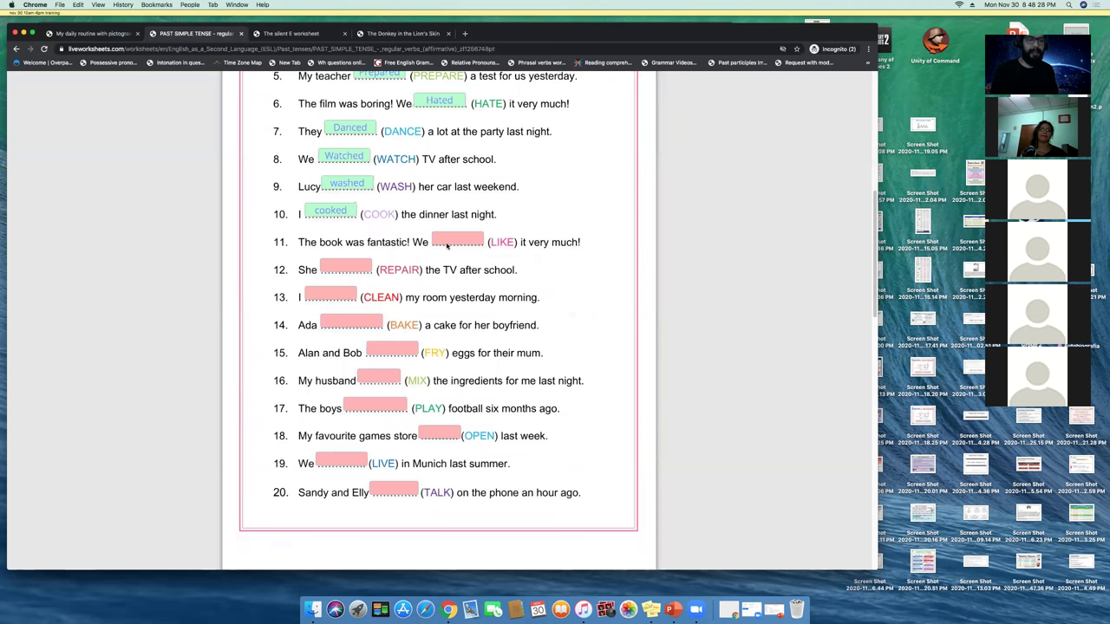
pyautogui.scroll(5, 447, 245)
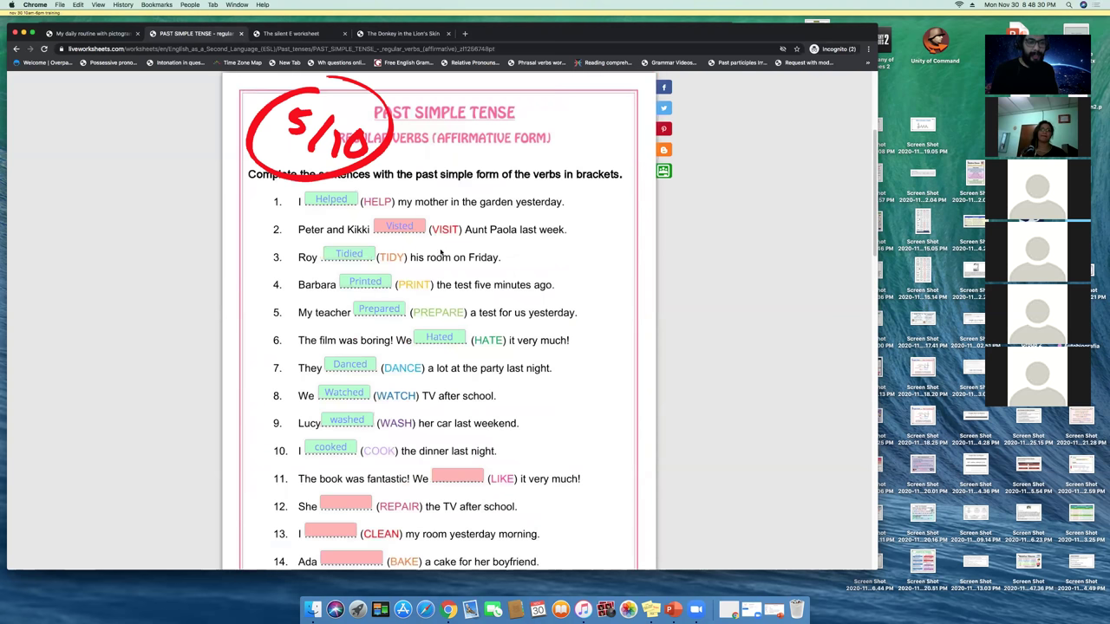
pyautogui.scroll(1, 440, 268)
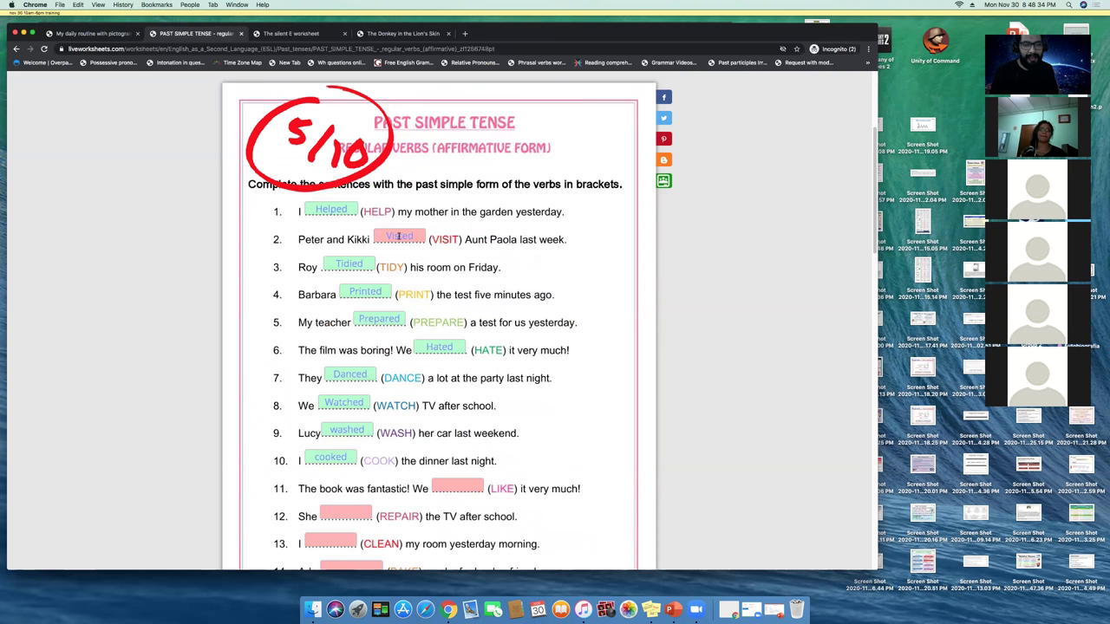
pyautogui.scroll(-1, 400, 237)
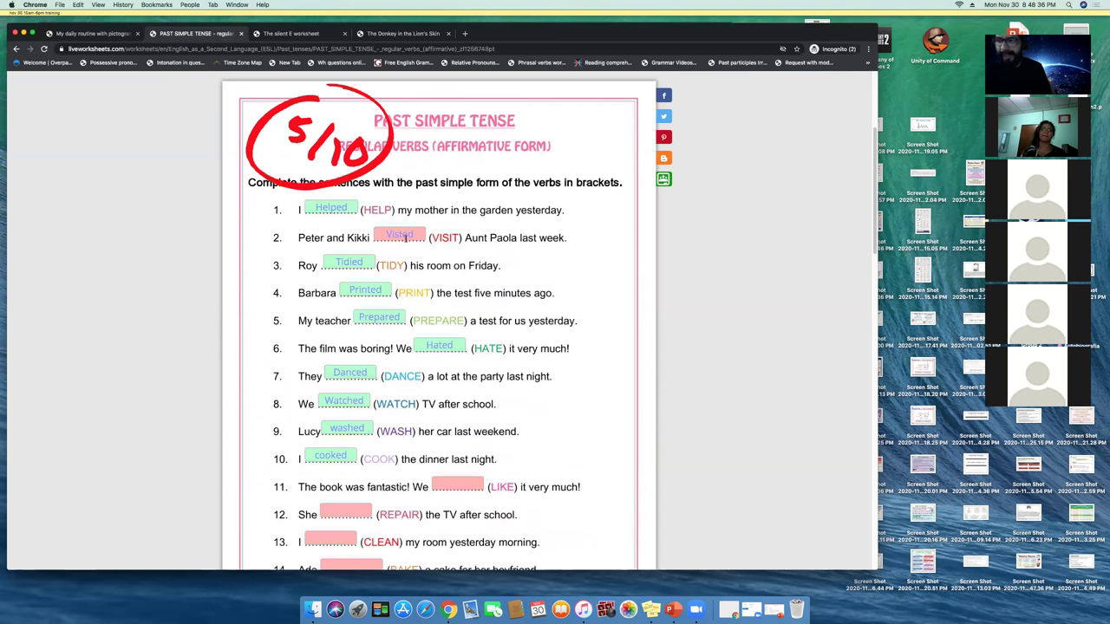
pyautogui.scroll(-2, 428, 276)
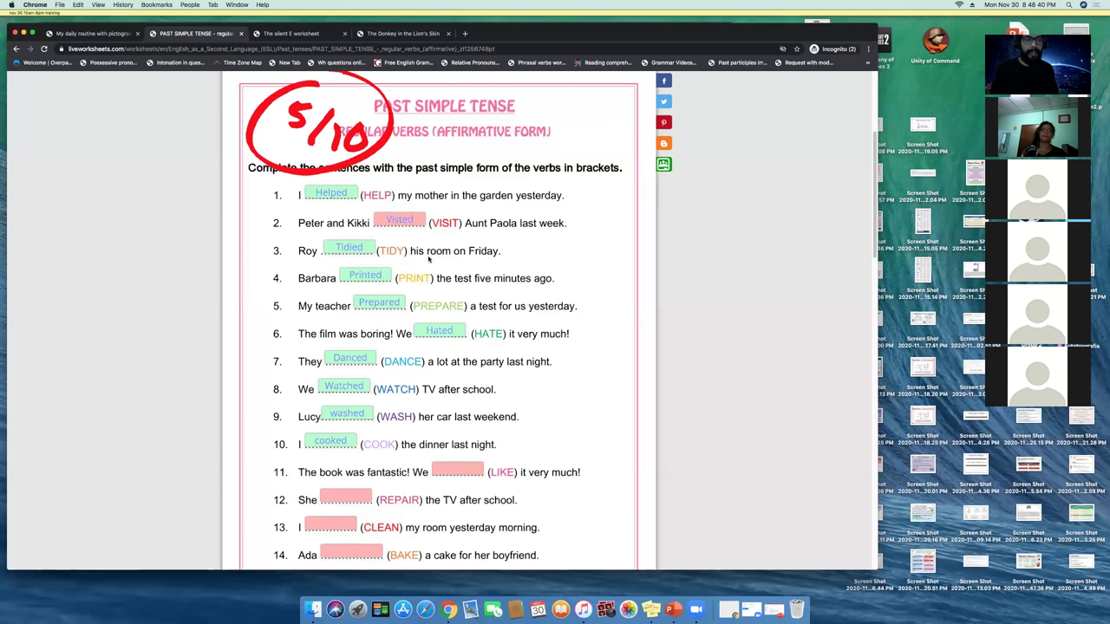
pyautogui.scroll(5, 191, 105)
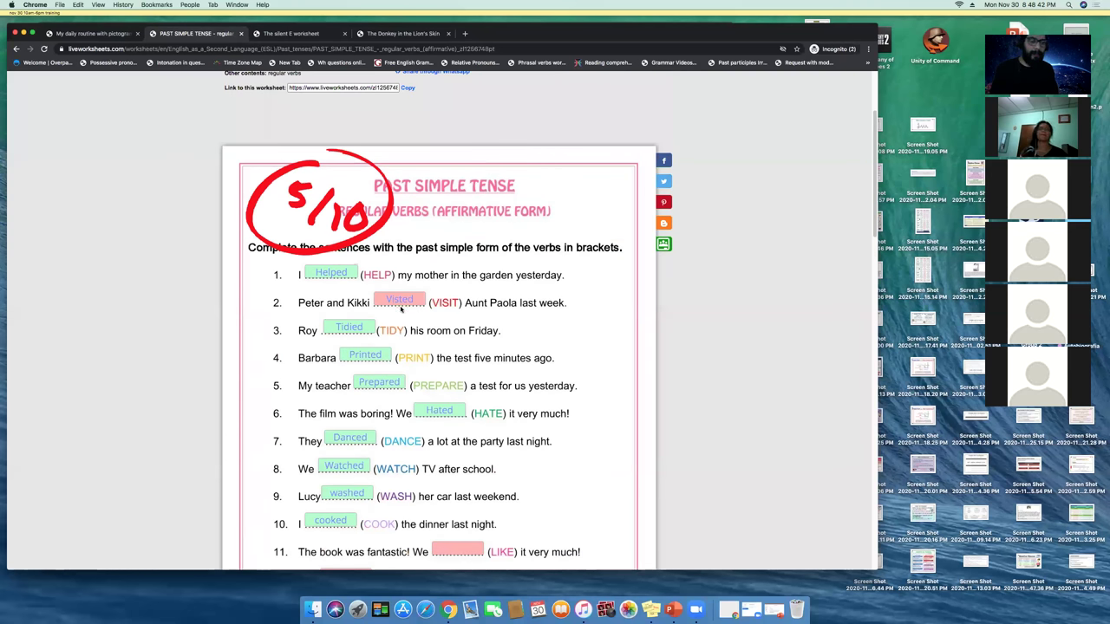
pyautogui.scroll(-6, 426, 310)
pyautogui.scroll(1, 426, 311)
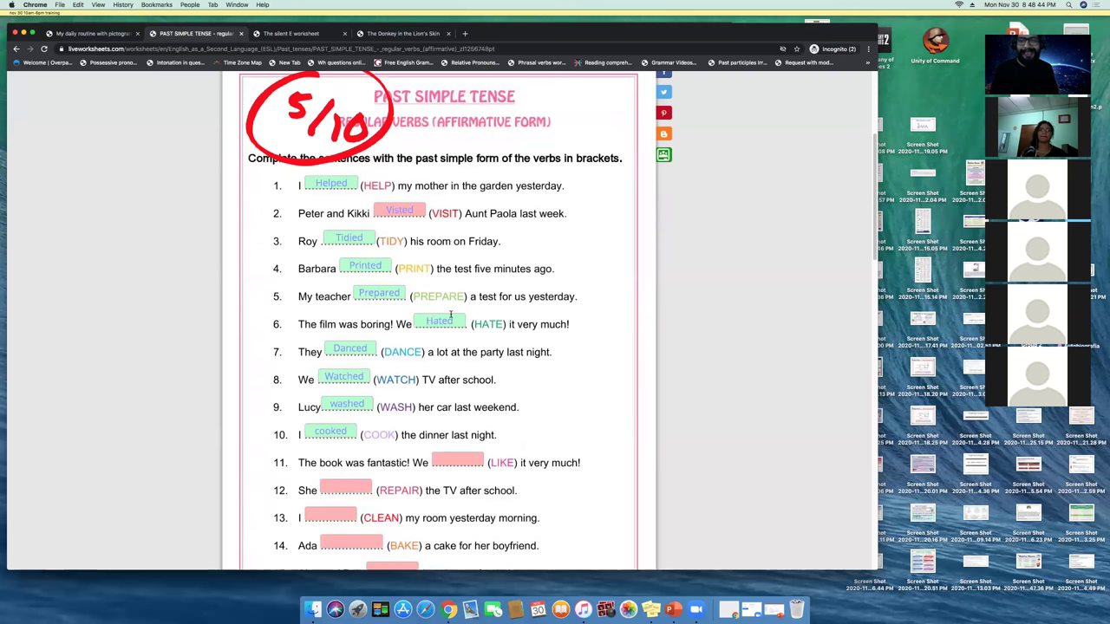